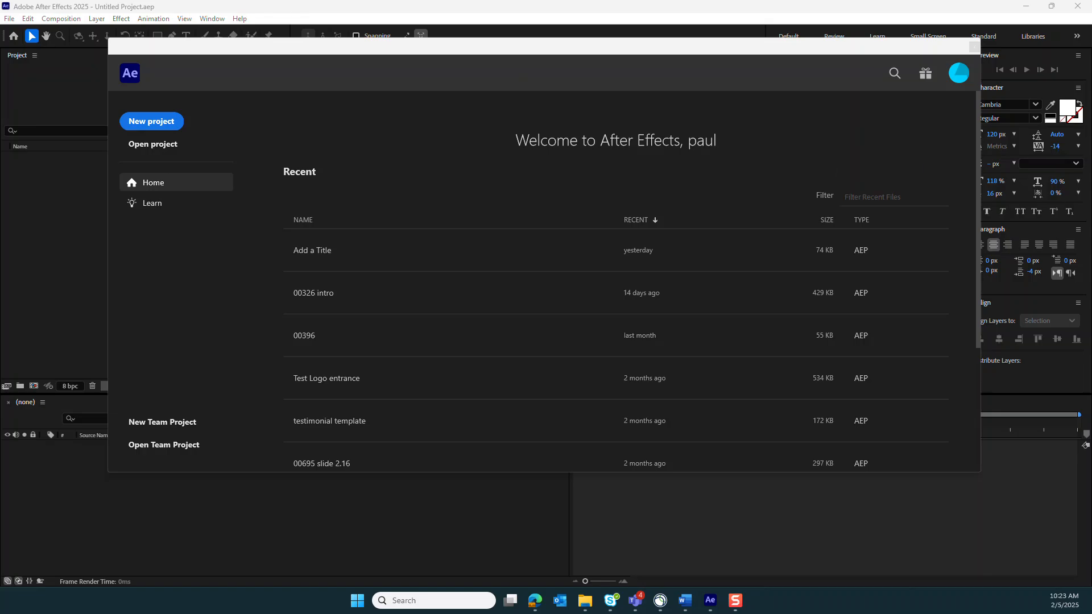
- Create a new project with an HD 1920x1080, 24 fps, 10-second composition named Animated Title
click(167, 126)
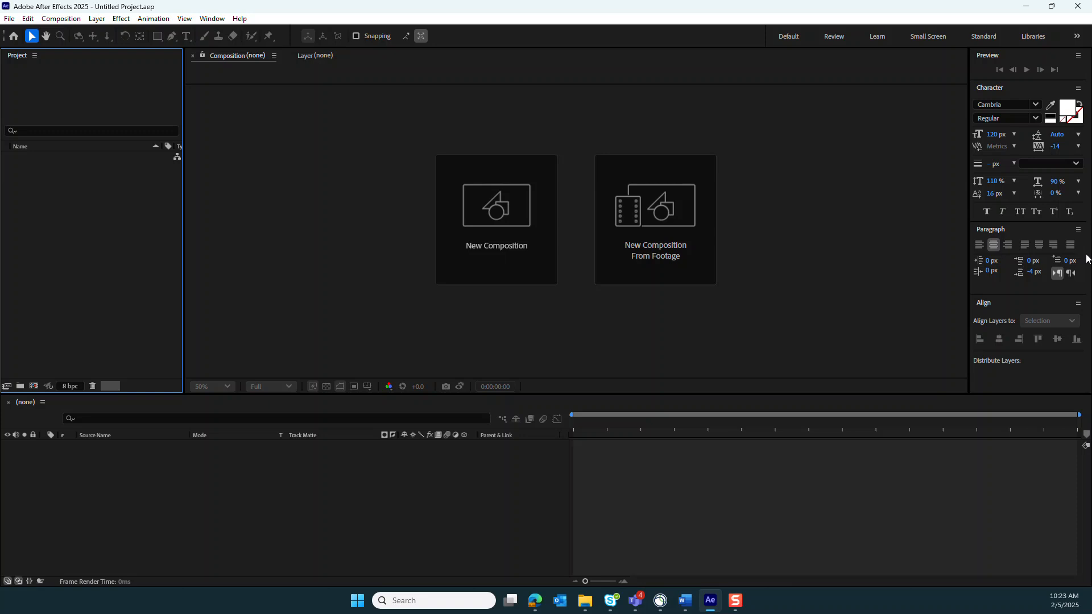
click(501, 210)
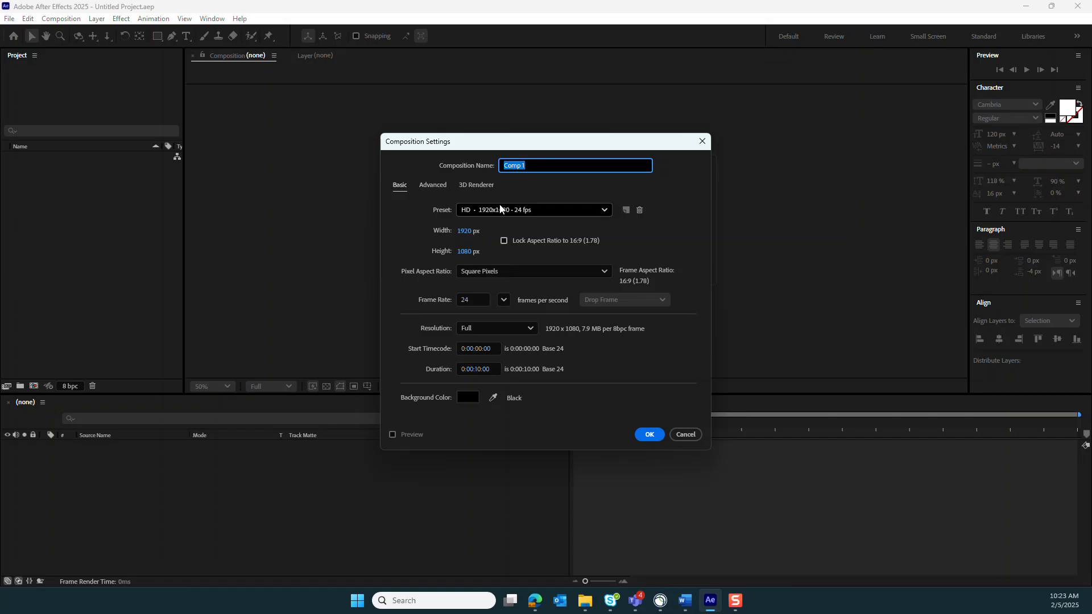
text(Animated Titlke)
key(BackSpace)
key(BackSpace)
text(le)
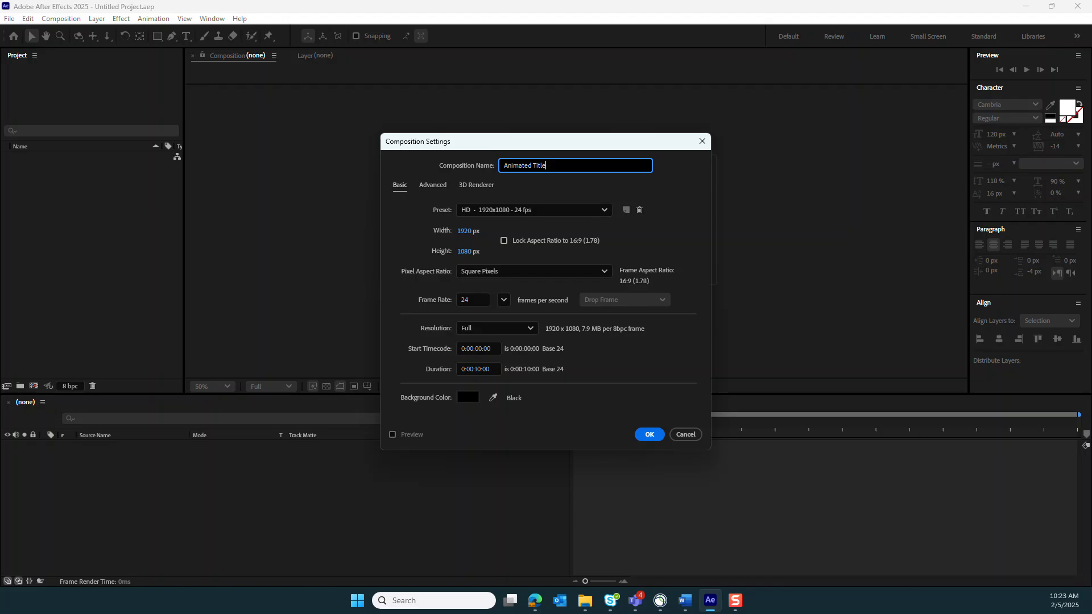
click(486, 375)
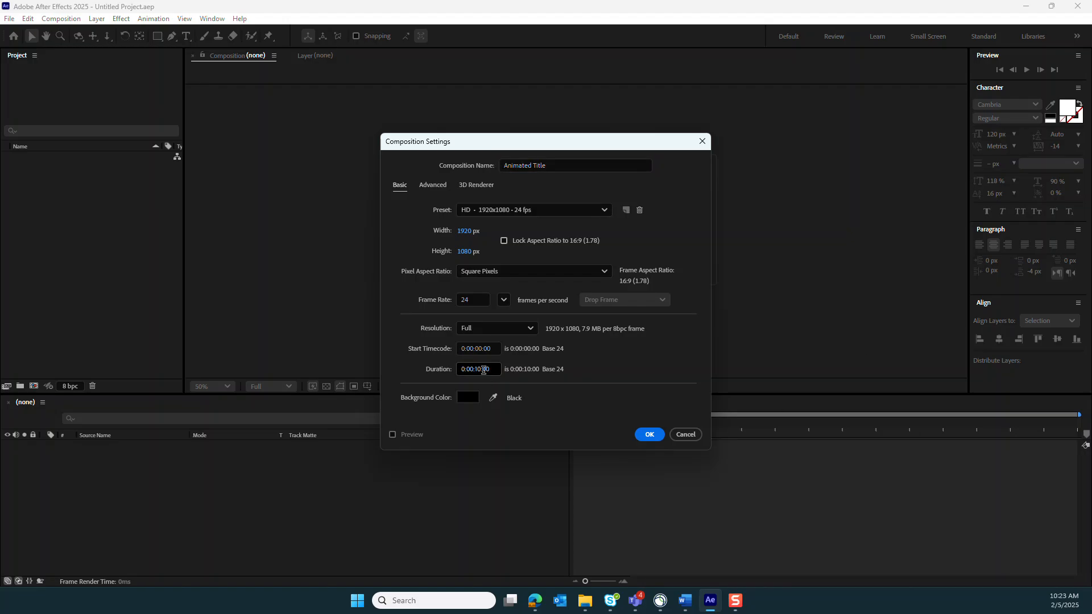
click(483, 370)
click(650, 434)
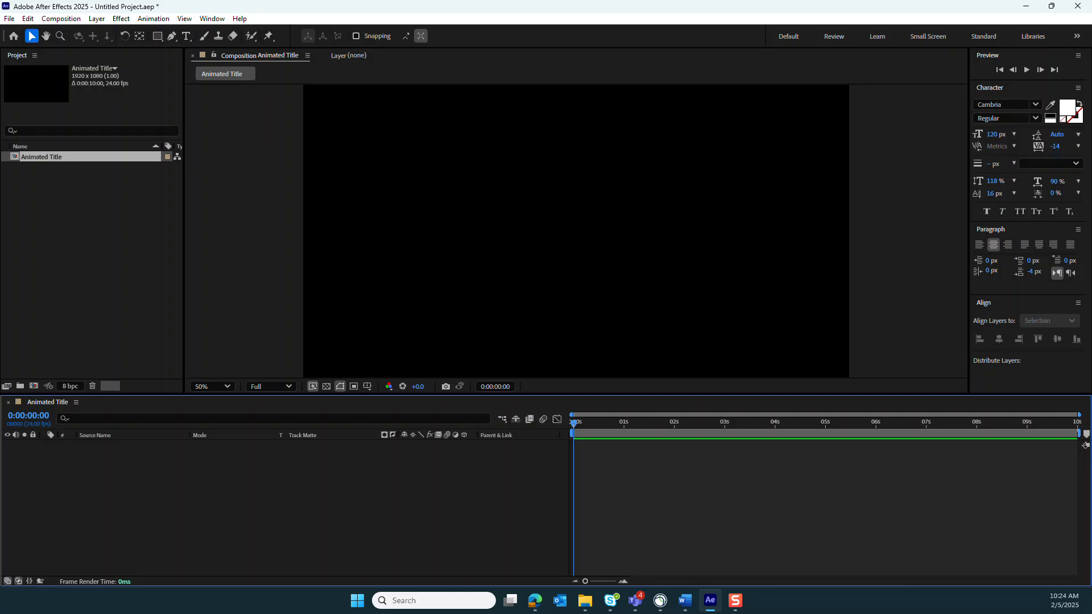
- Import eiffel tower.mov, the Bonjour instrumental WAV and woman on phone in front of green screen.mov into the project from the file folder
key(alt+Tab)
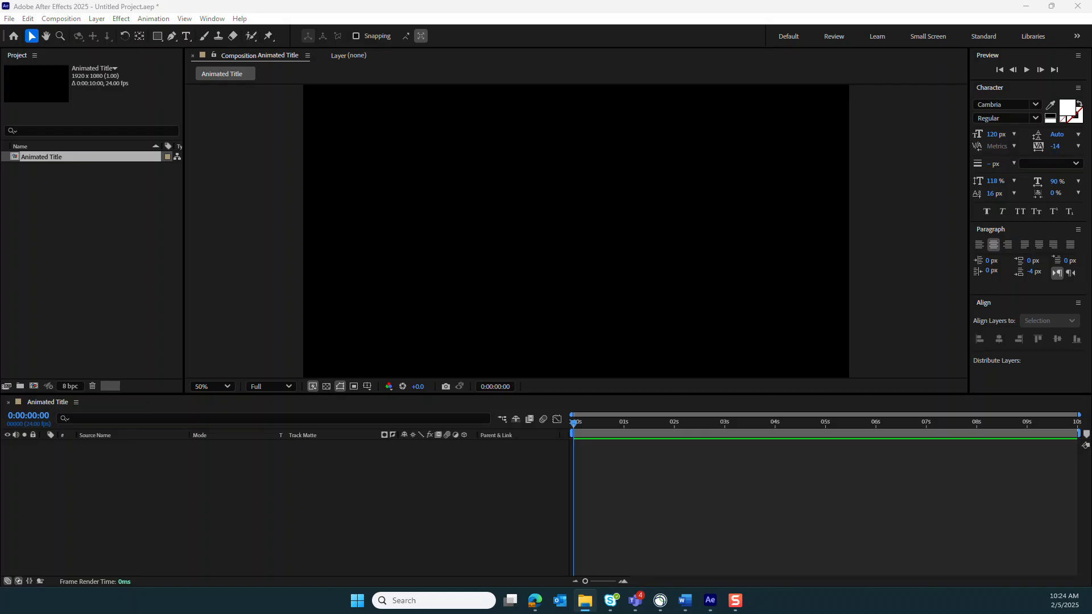
drag(1085, 100, 37, 203)
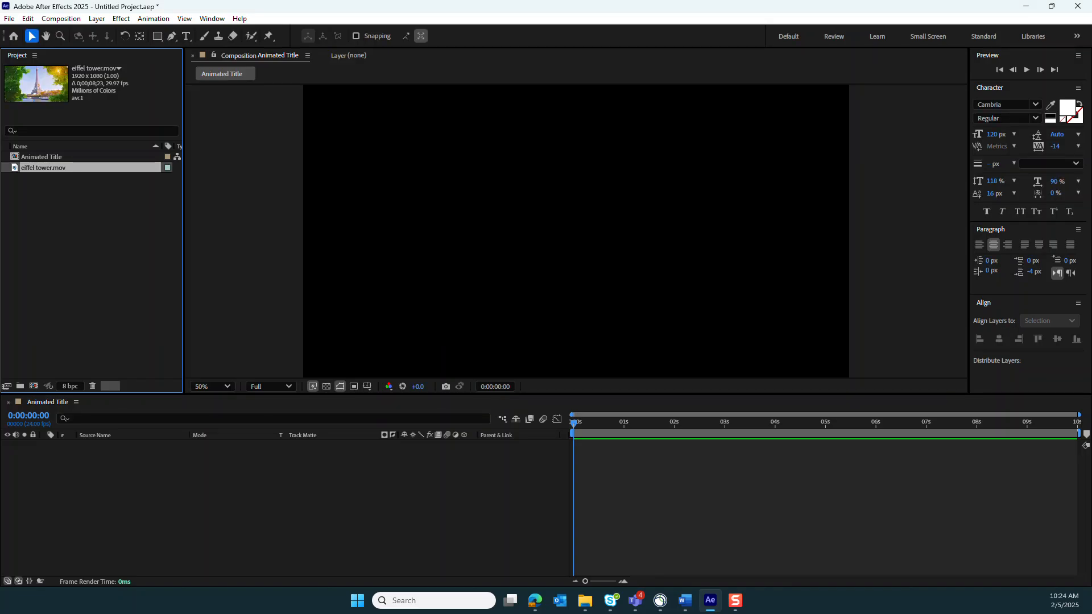
drag(1086, 96, 80, 266)
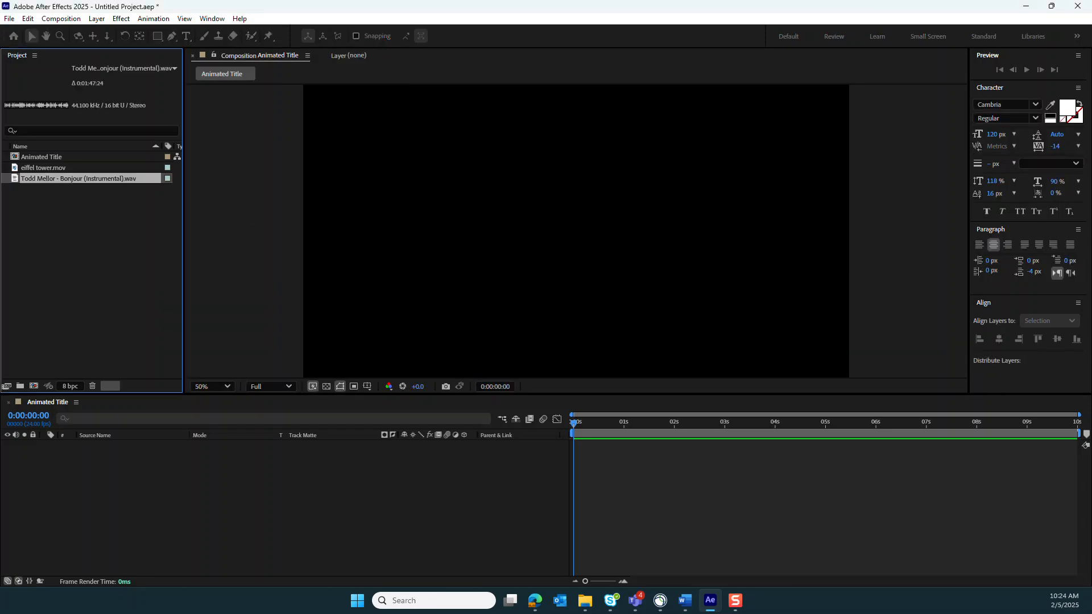
drag(1087, 134, 83, 278)
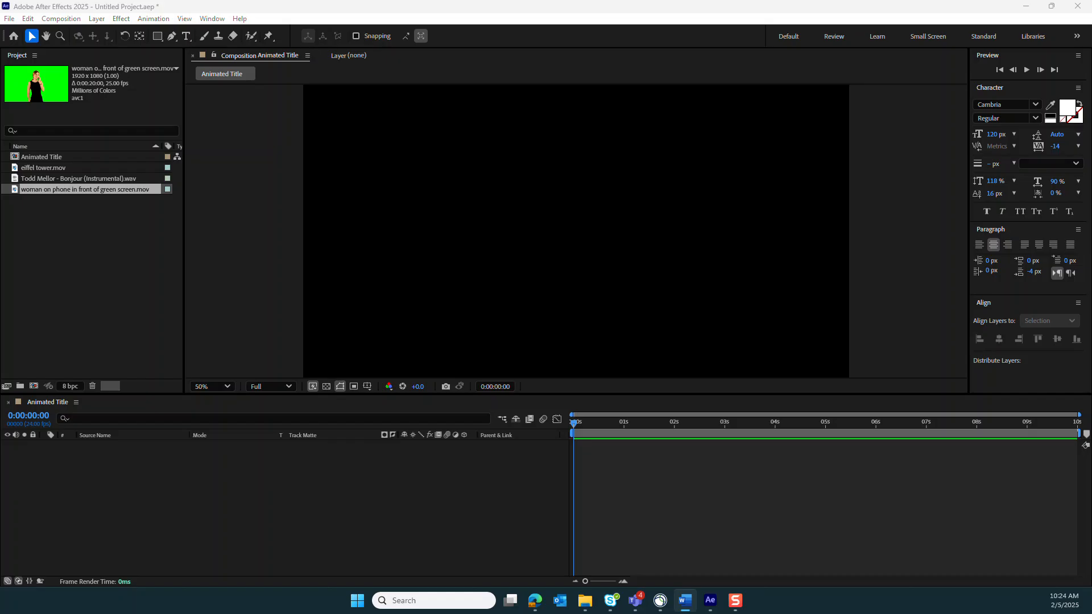
click(514, 222)
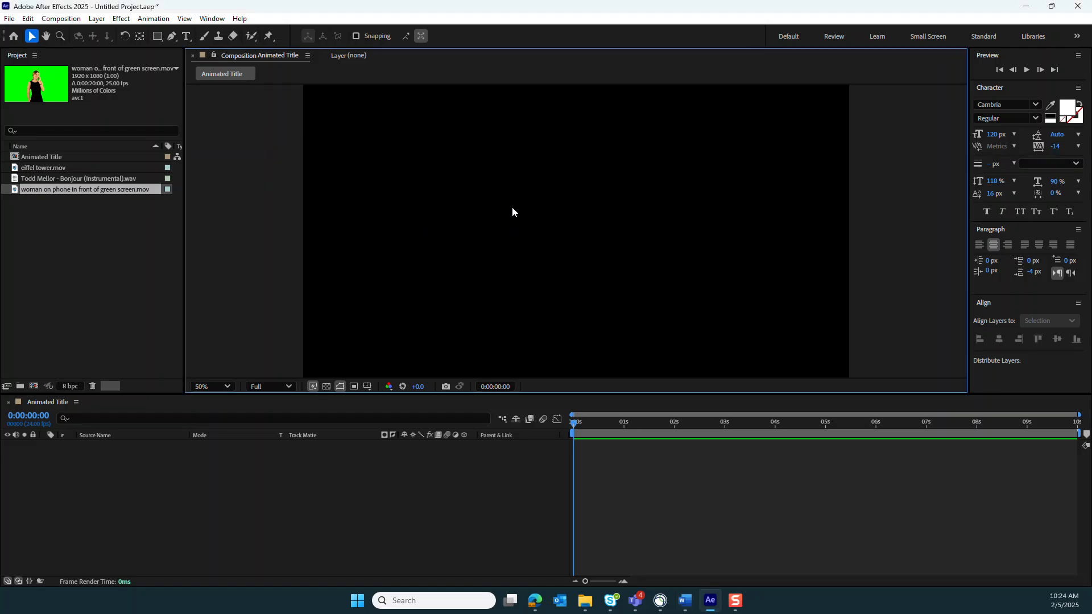
click(43, 62)
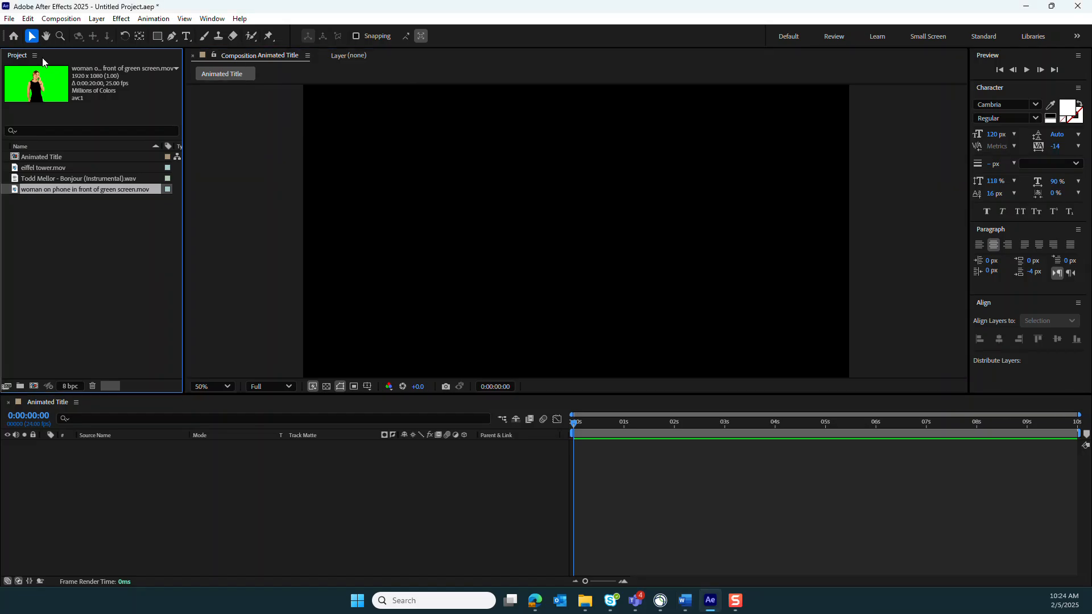
click(398, 64)
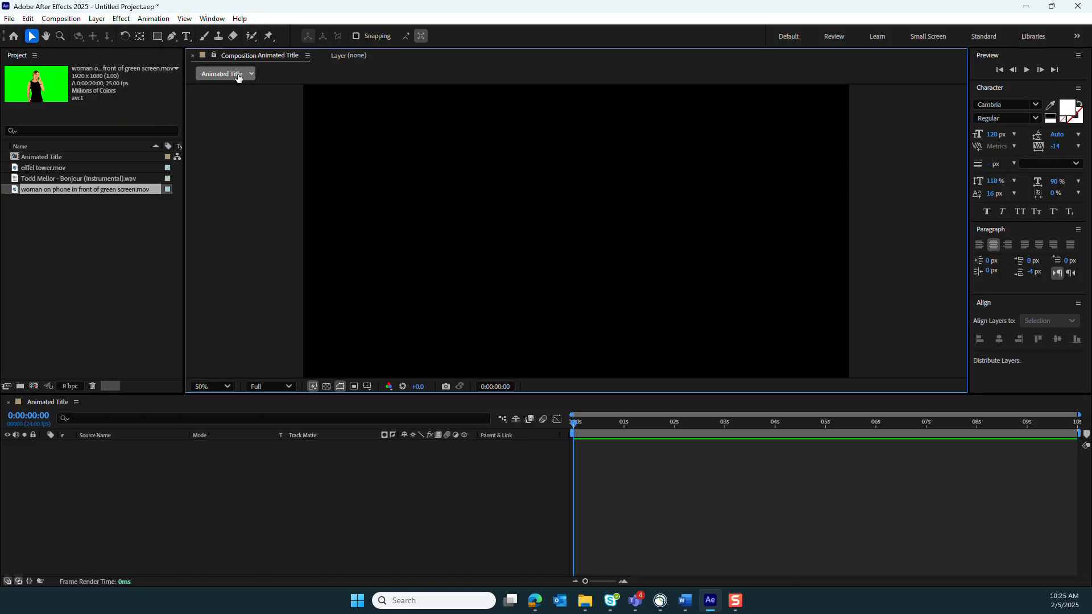
- Start a new text layer in the upper-left part of the composition frame with the Type tool
click(186, 37)
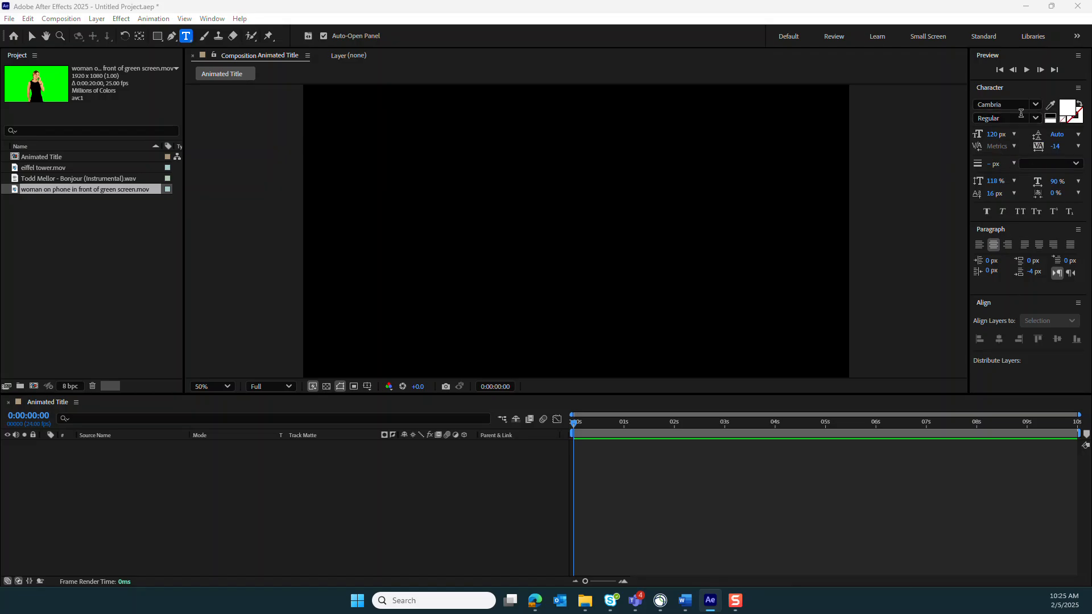
click(1078, 37)
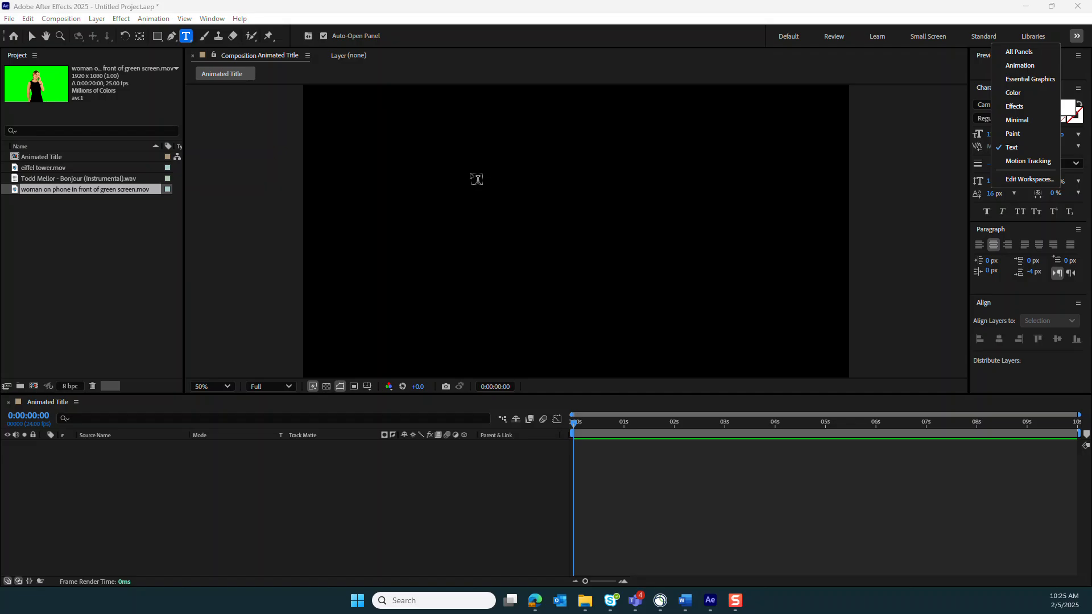
click(477, 179)
click(471, 174)
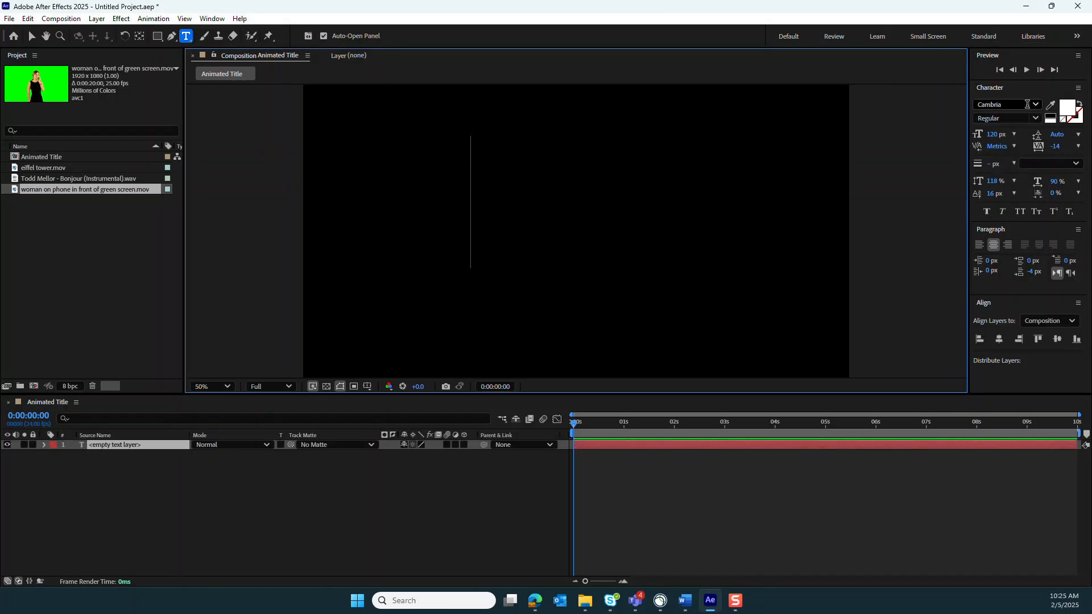
click(994, 133)
click(1004, 104)
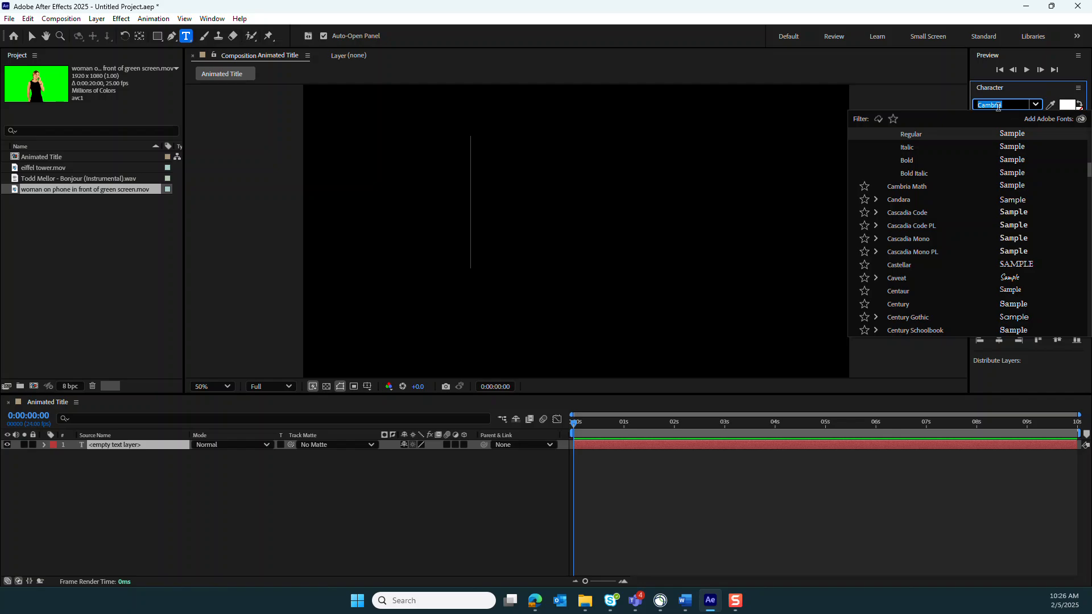
click(946, 96)
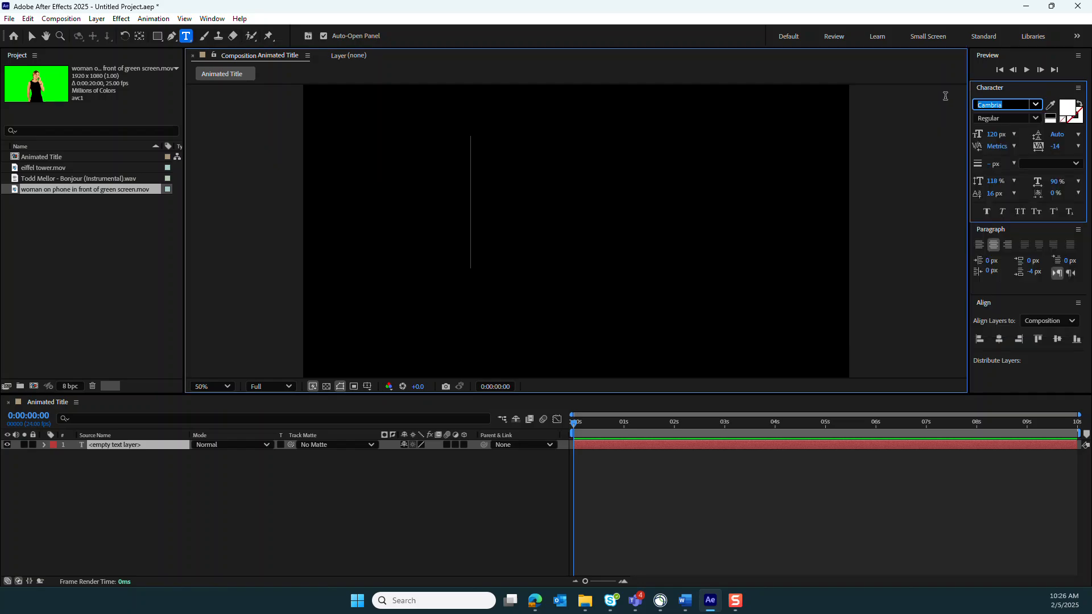
click(1067, 113)
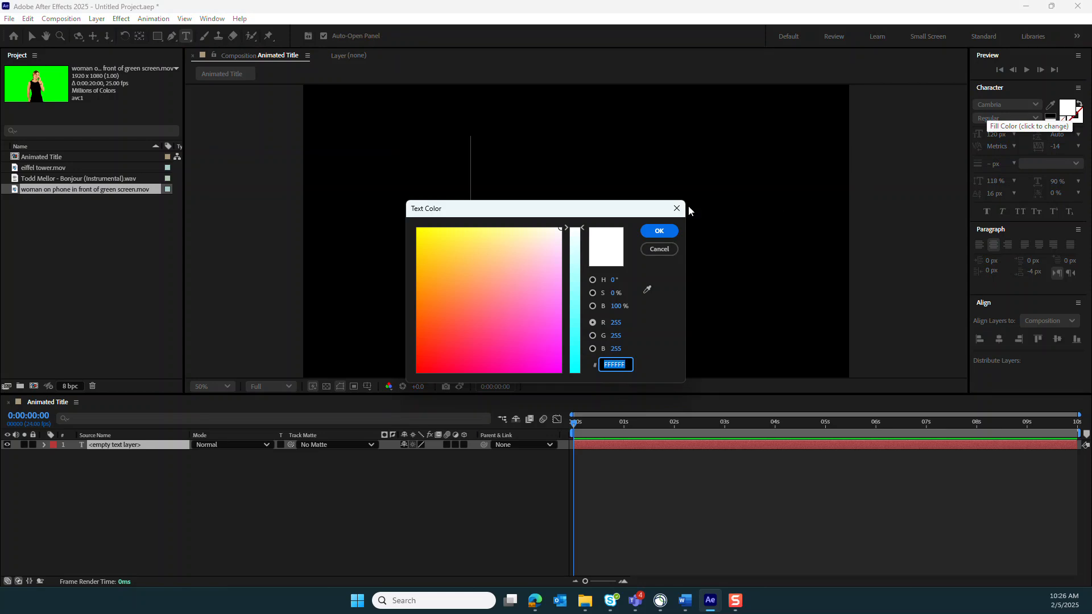
click(676, 209)
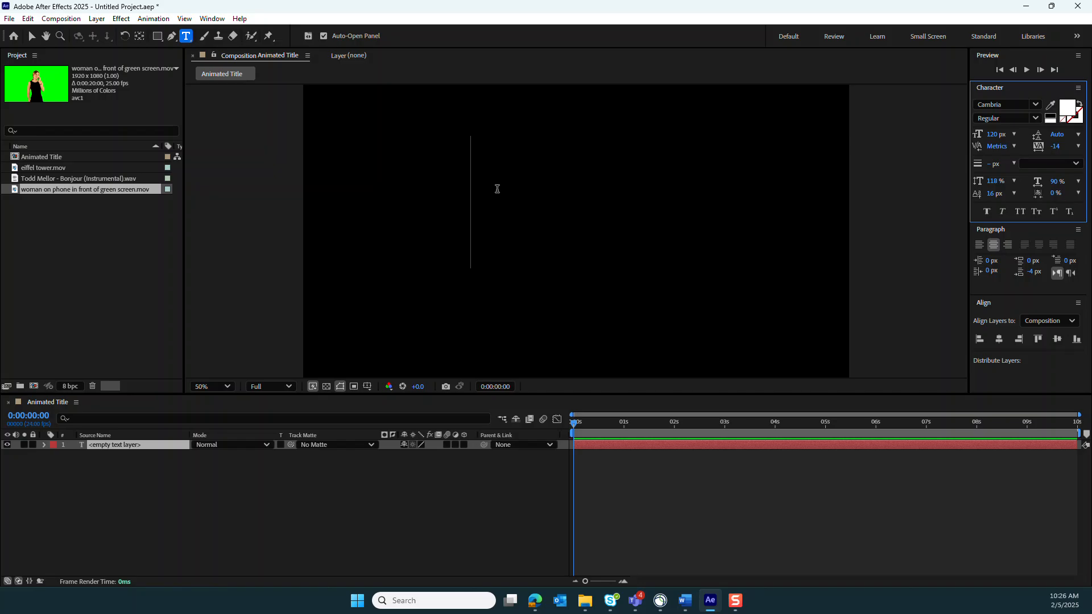
- Enter "Project Title" as the text of the new layer
text(P)
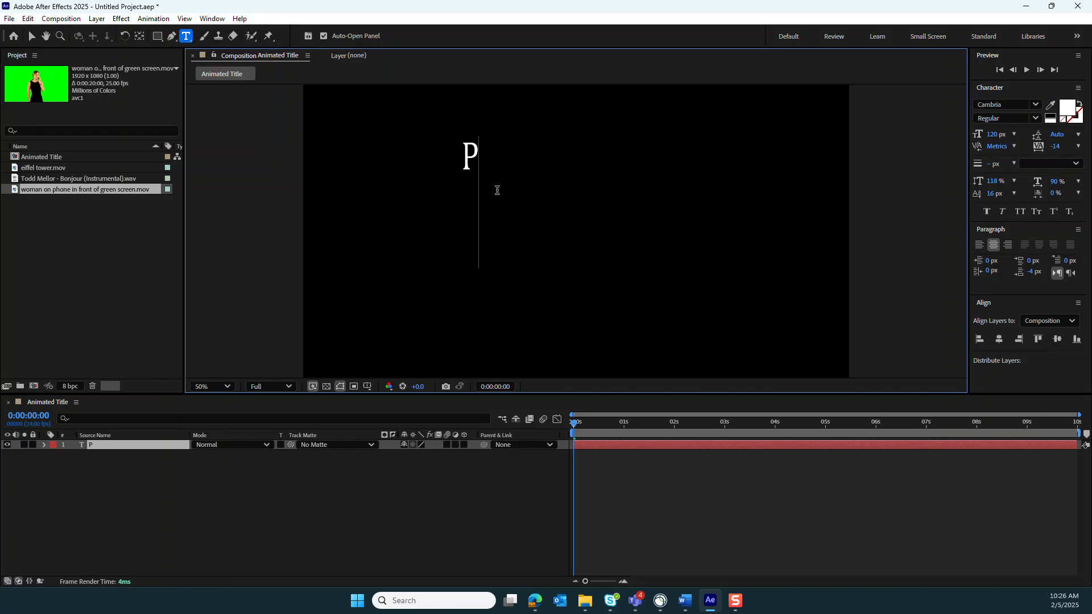
text(roject)
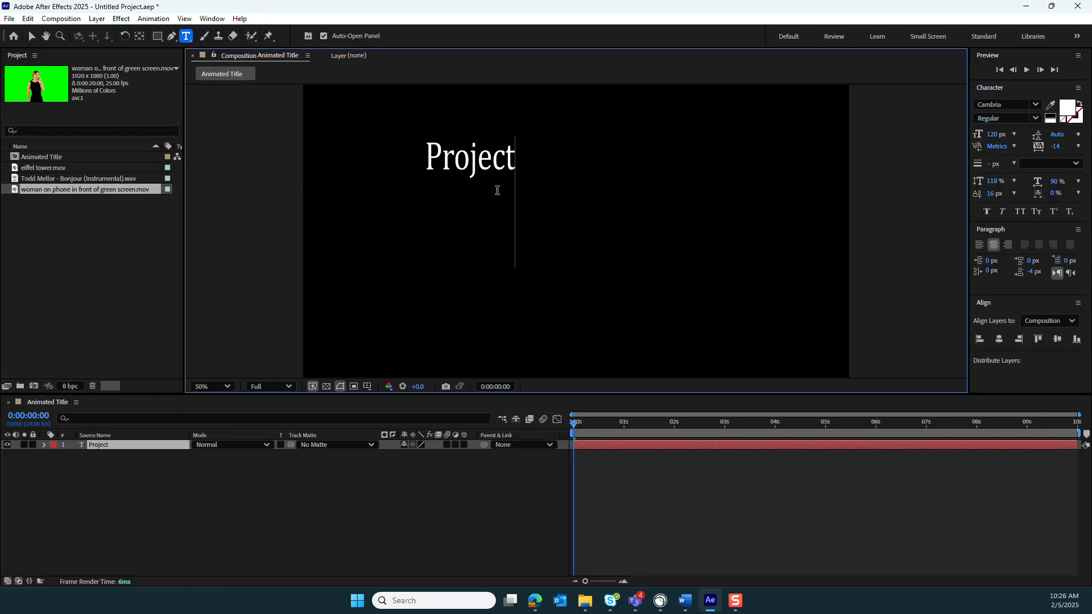
text( Title)
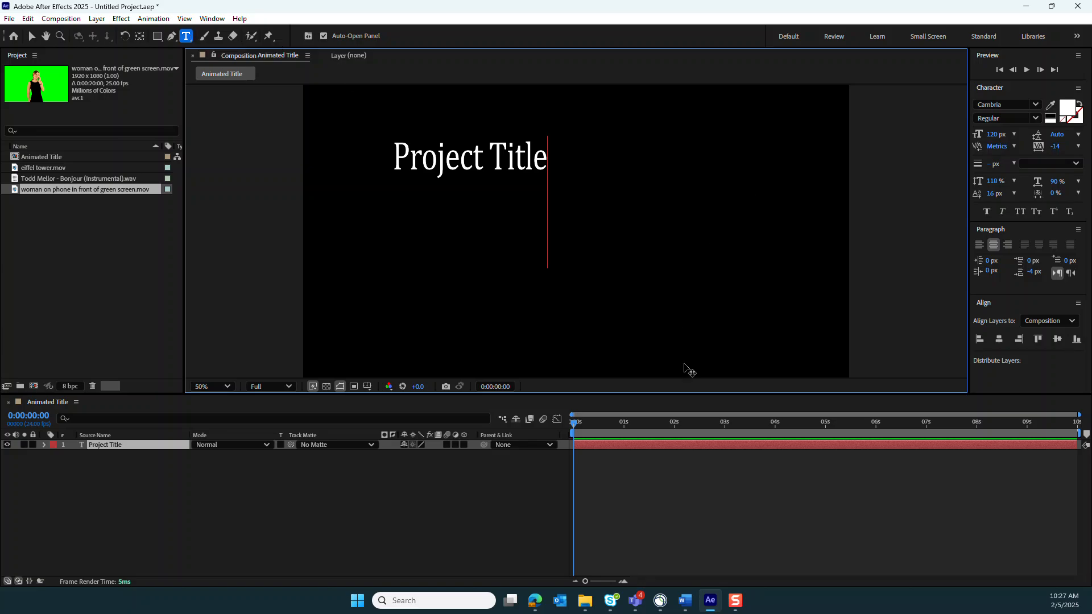
- Center the Project Title text horizontally and vertically in the composition with the alignment commands
click(32, 36)
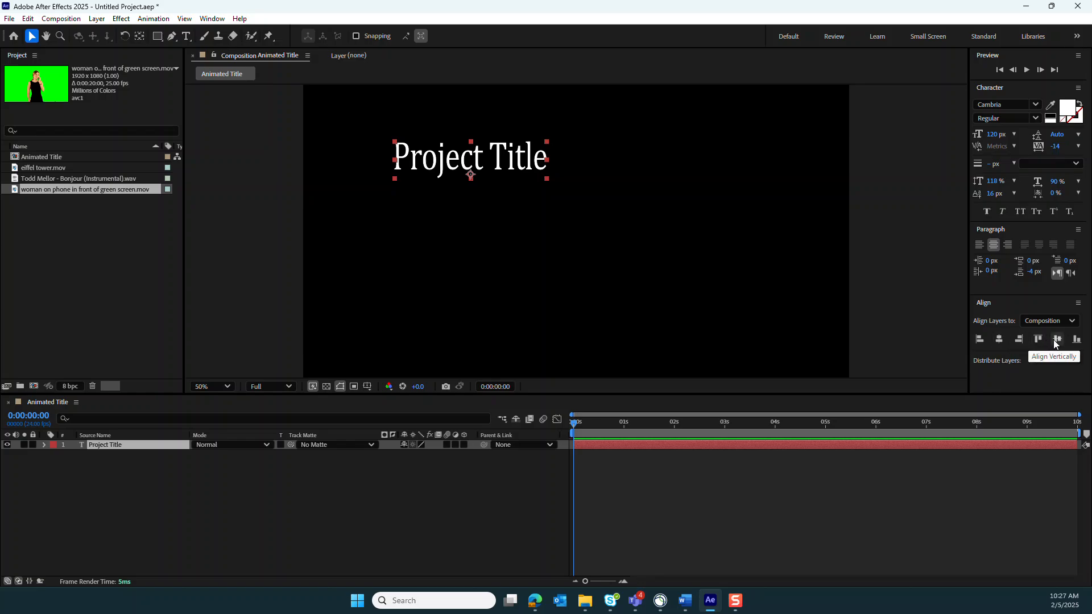
click(1000, 340)
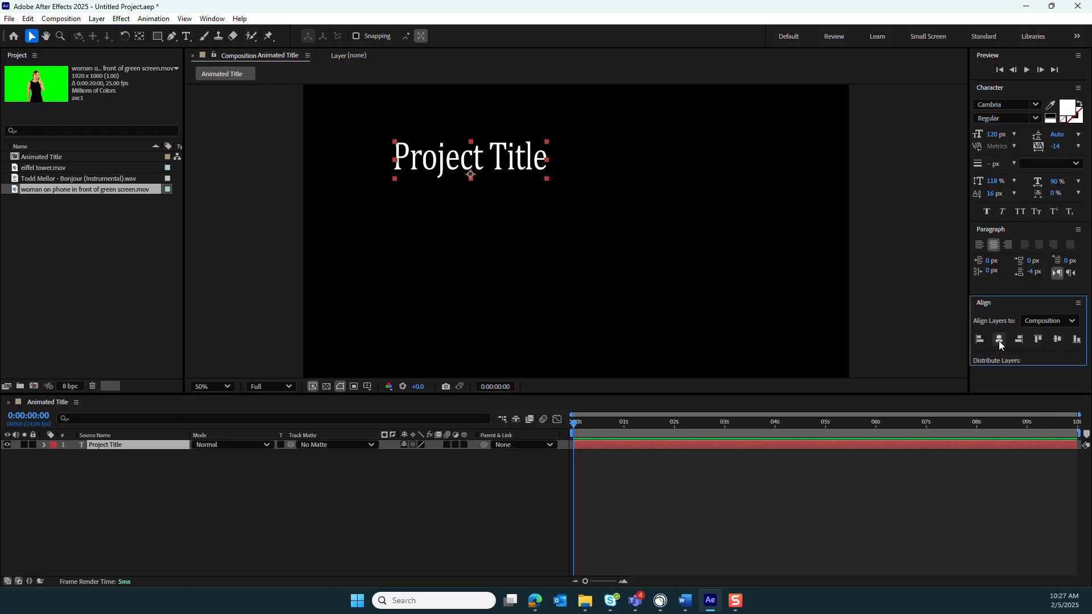
click(1058, 340)
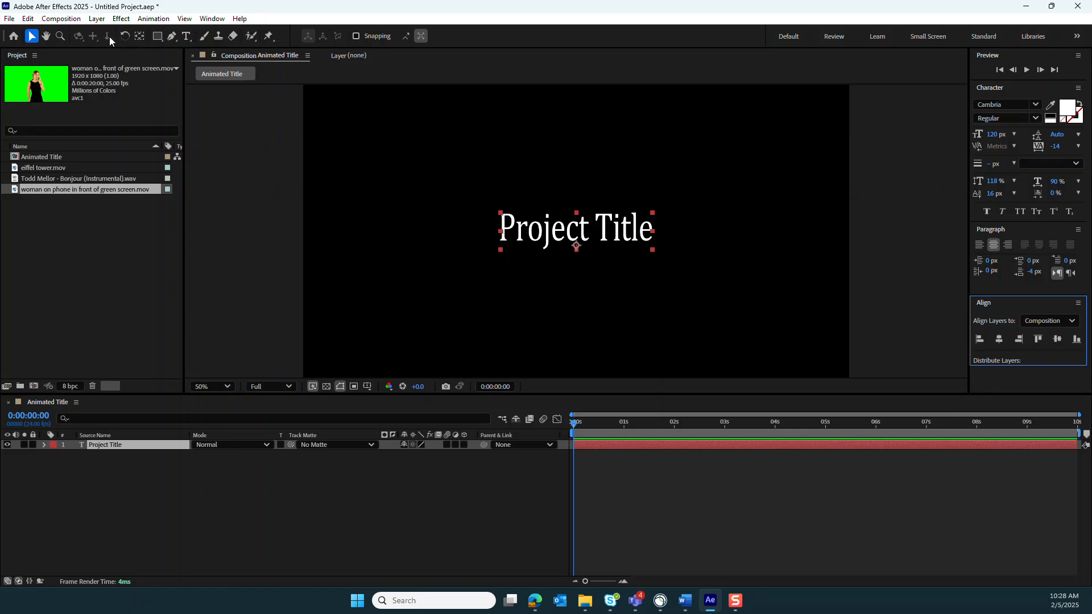
- Move the title's anchor point with the Pan Behind tool and center it within the text
click(140, 36)
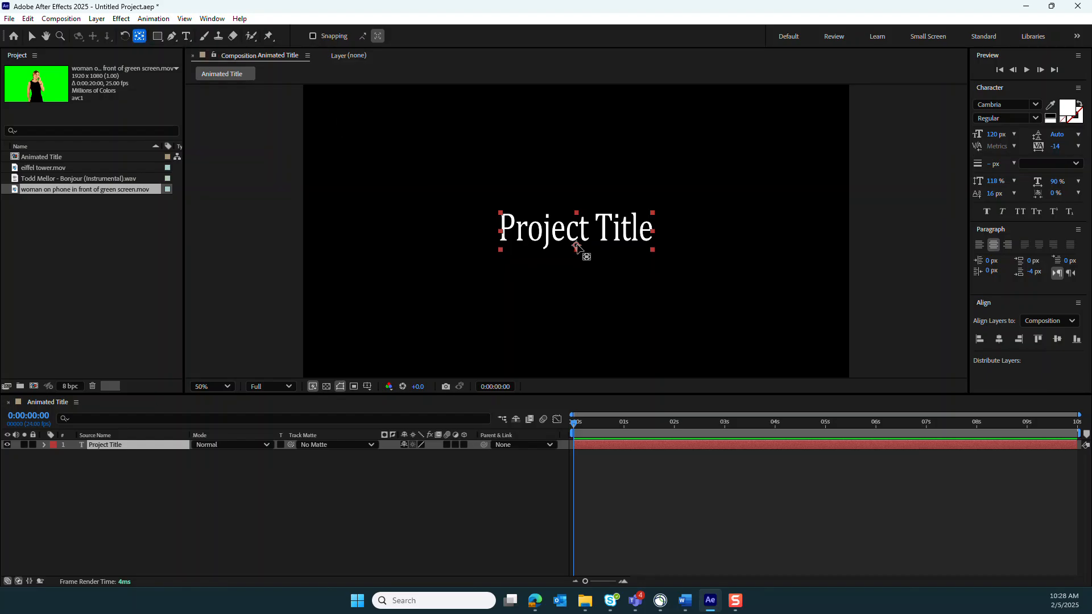
drag(578, 245, 500, 214)
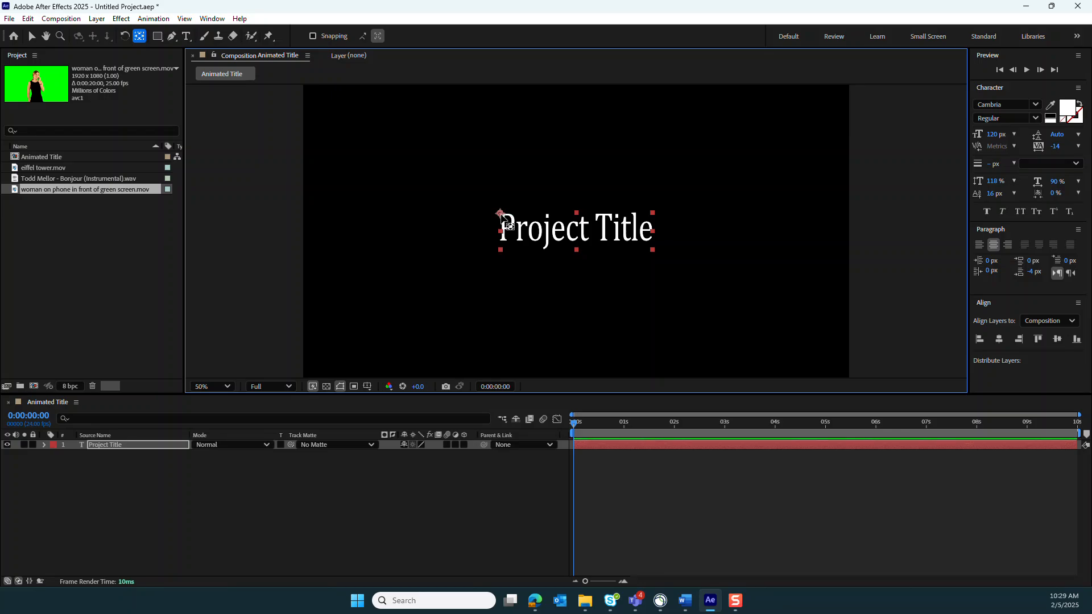
drag(501, 216, 568, 230)
key(ctrl+alt+Home)
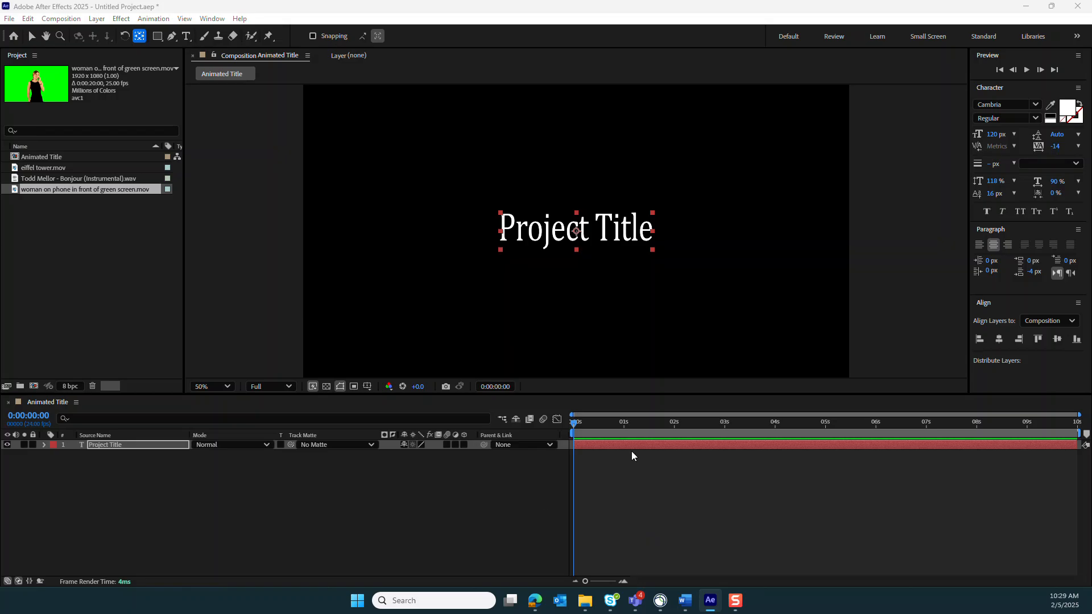
- Add an opacity keyframe of 0% to the Project Title layer at 0:00:00:00
click(97, 444)
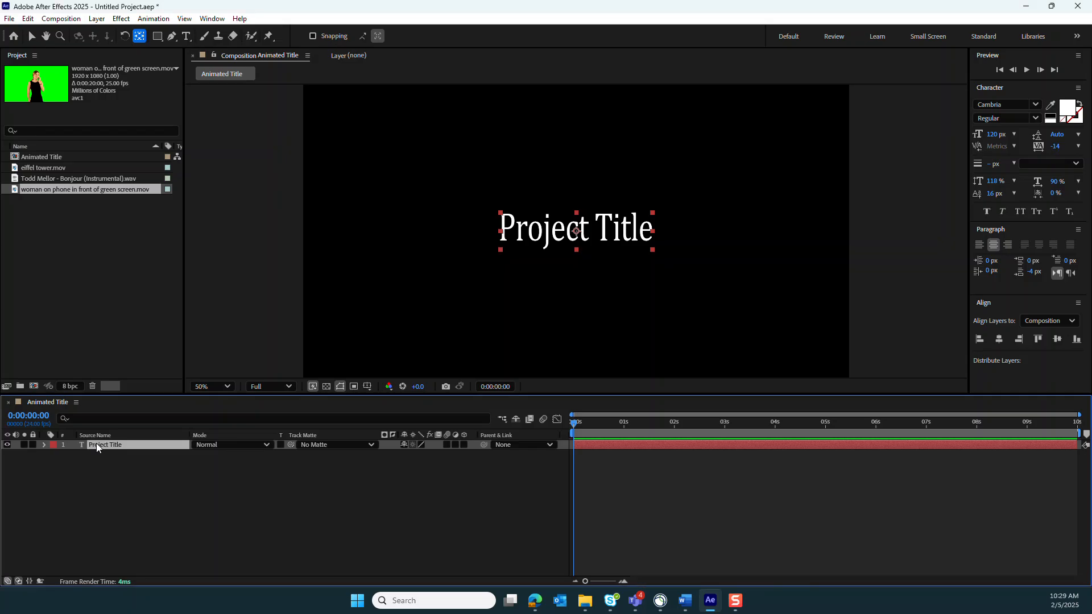
click(45, 446)
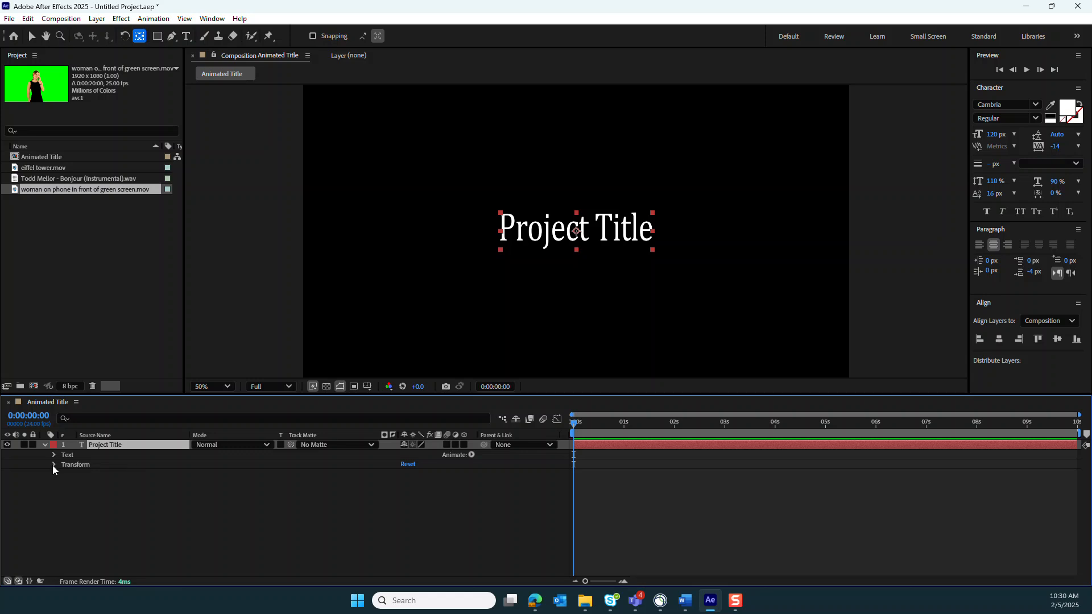
click(54, 465)
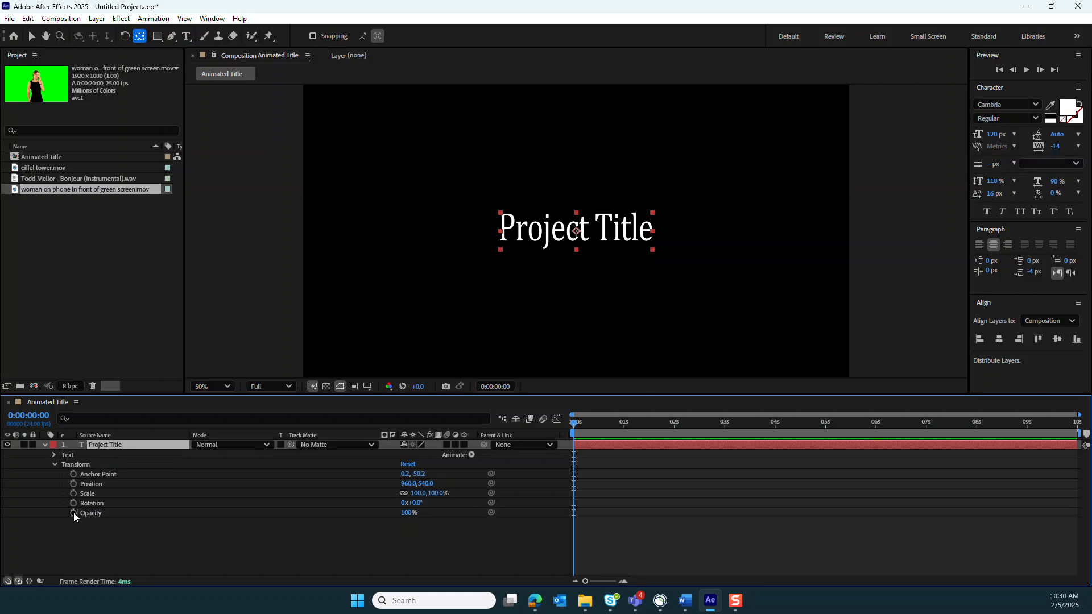
click(73, 513)
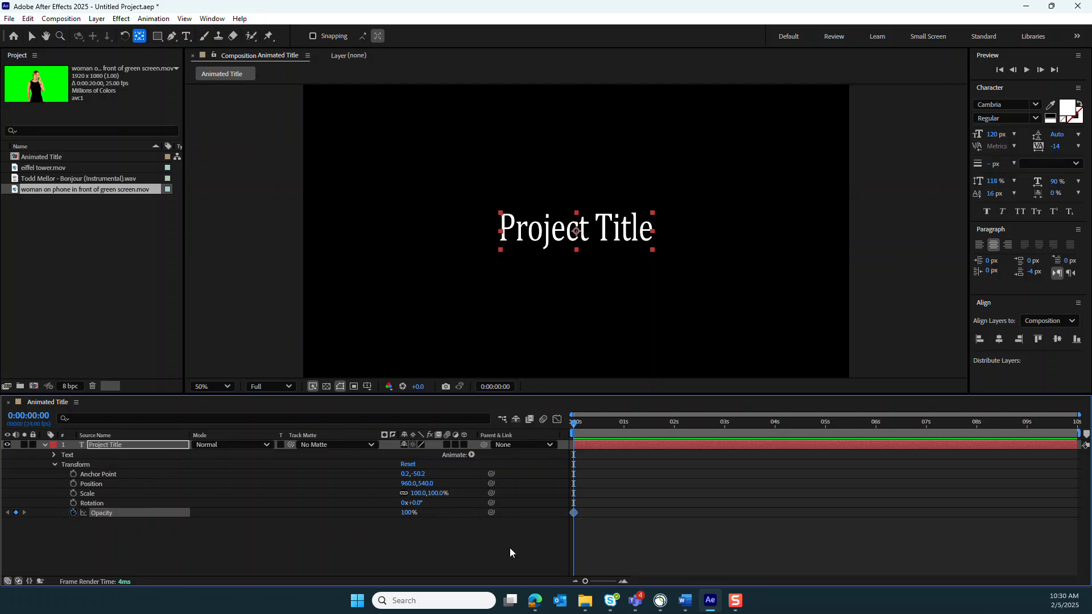
mouse_move(574, 515)
click(406, 546)
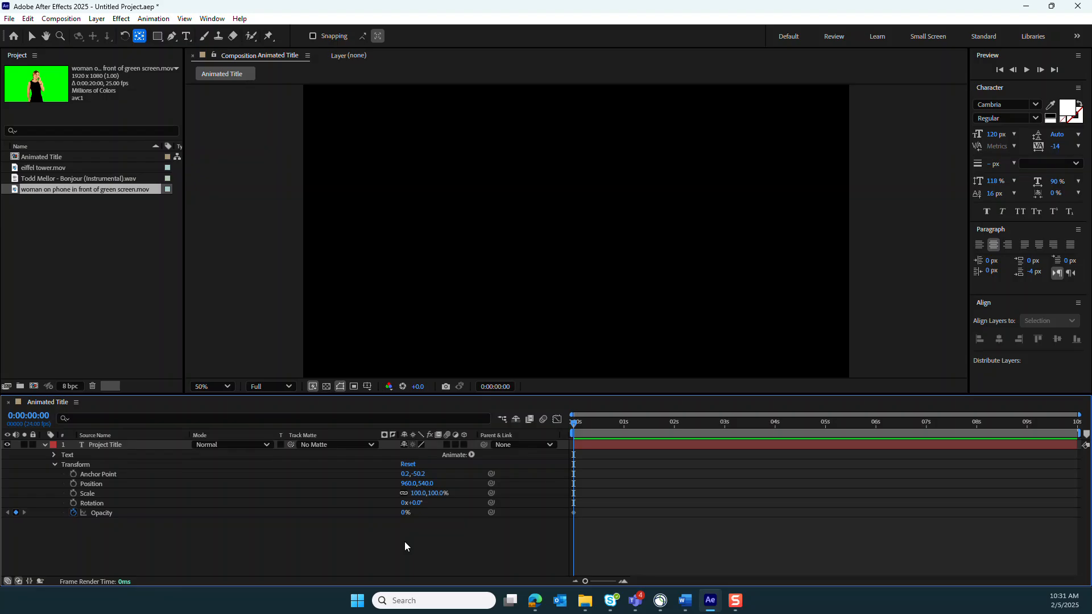
- Add a second opacity keyframe to the Project Title layer at 0:00:00:12
key(Page_Down)
key(Page_Down)
key(Page_Down)
key(Page_Down)
key(Page_Down)
key(Page_Down)
key(Page_Down)
key(Page_Down)
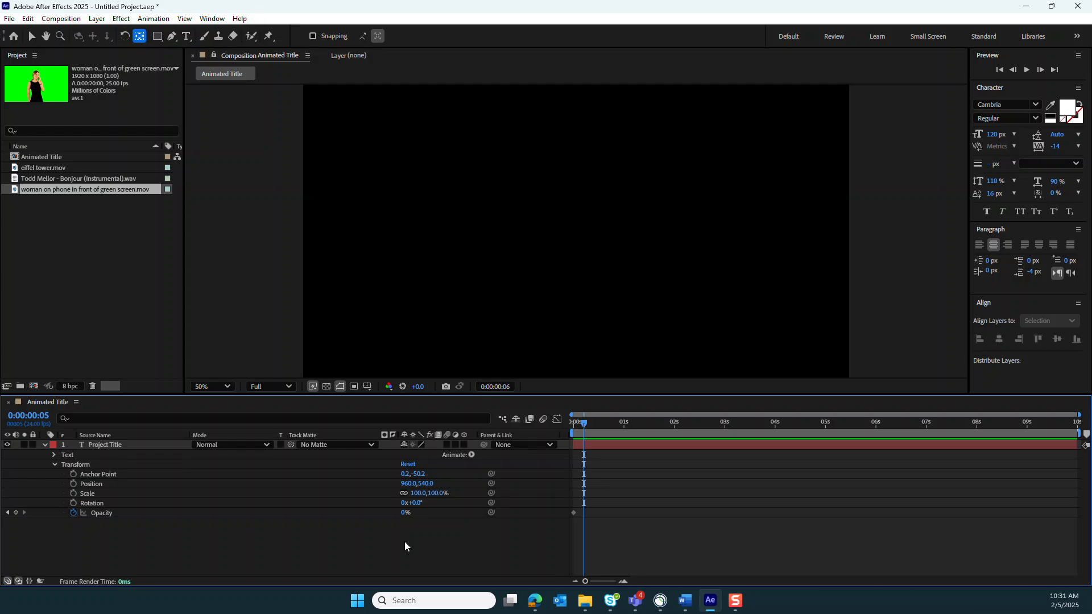
key(Page_Down)
key(Page_Down)
key(Page_Down)
key(Page_Down)
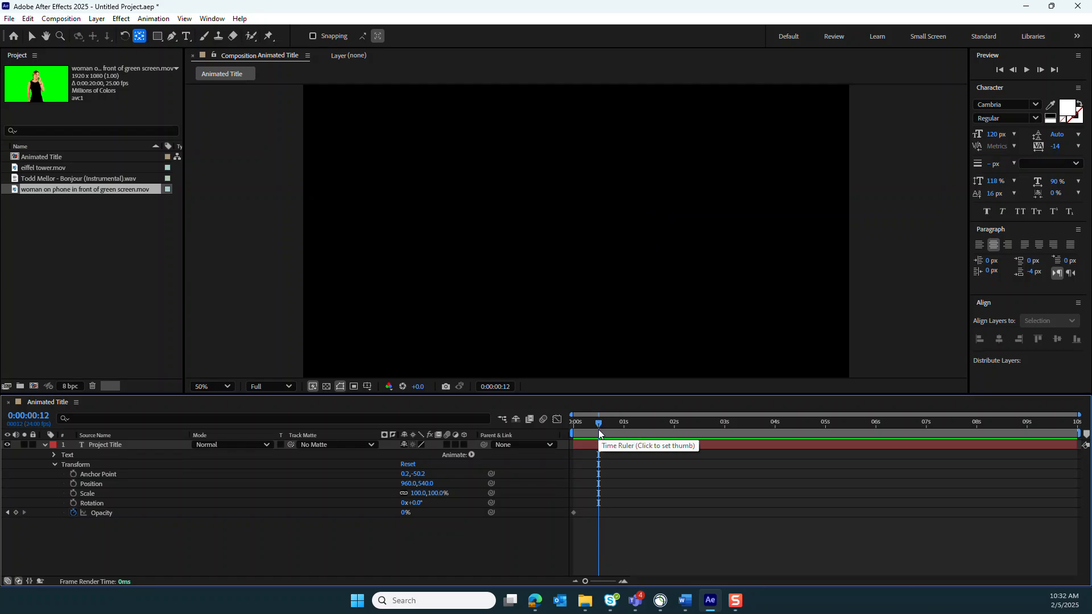
click(15, 513)
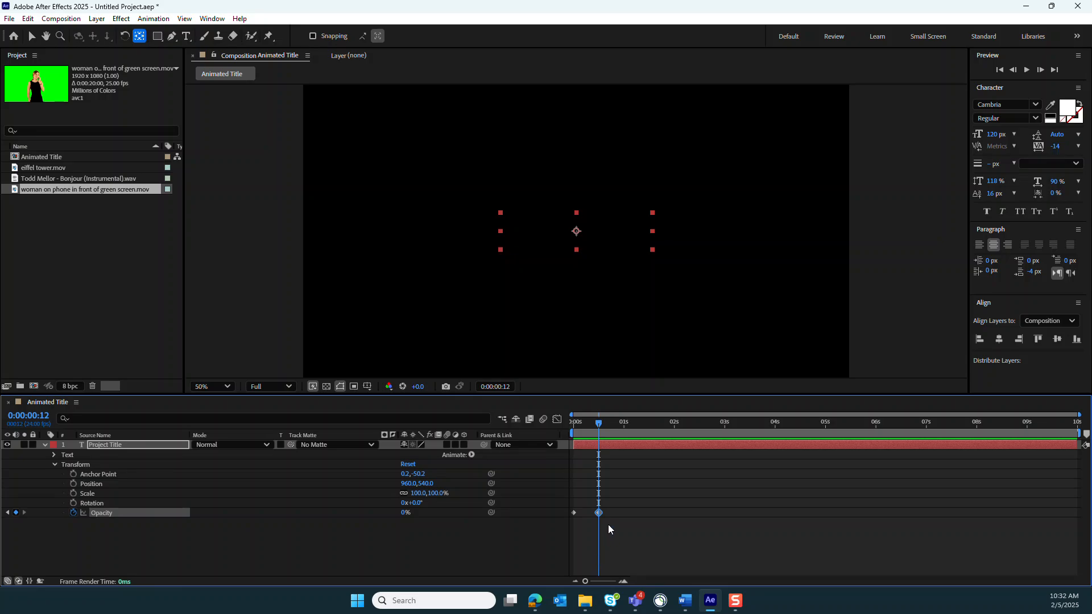
- Set the Project Title layer's opacity to 100% at the 0:00:00:12 keyframe
click(404, 513)
text(100)
click(374, 555)
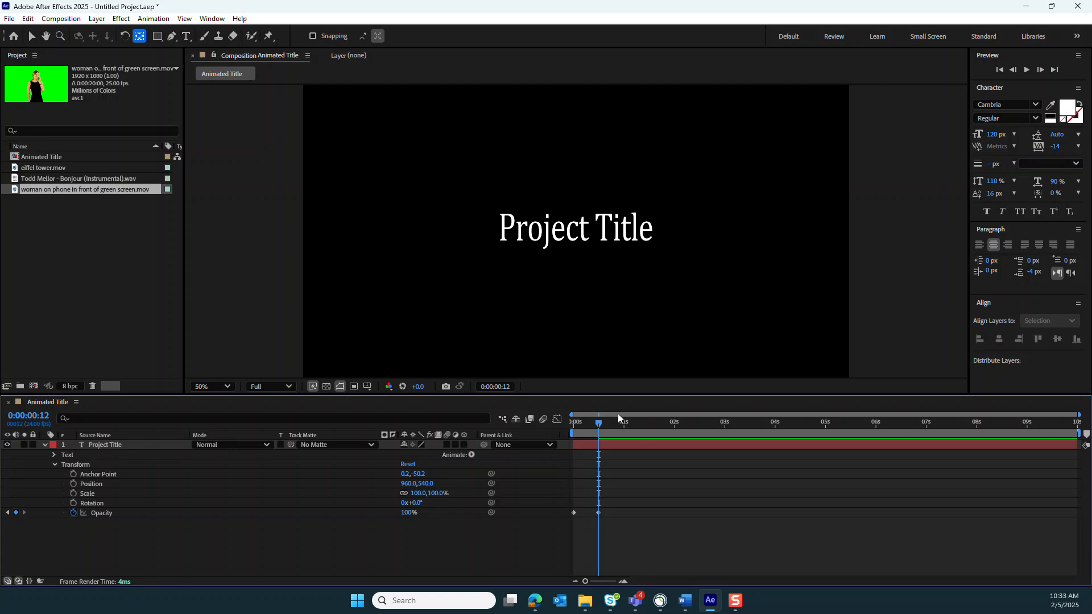
- Preview the title's 12-frame opacity fade-in from the start of the composition
click(573, 426)
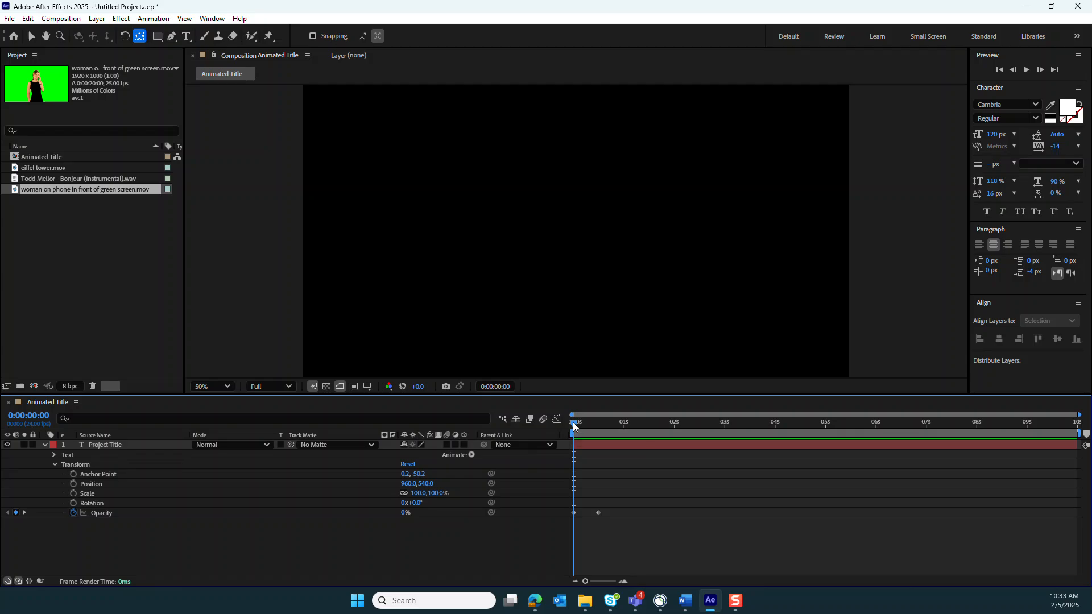
key(space)
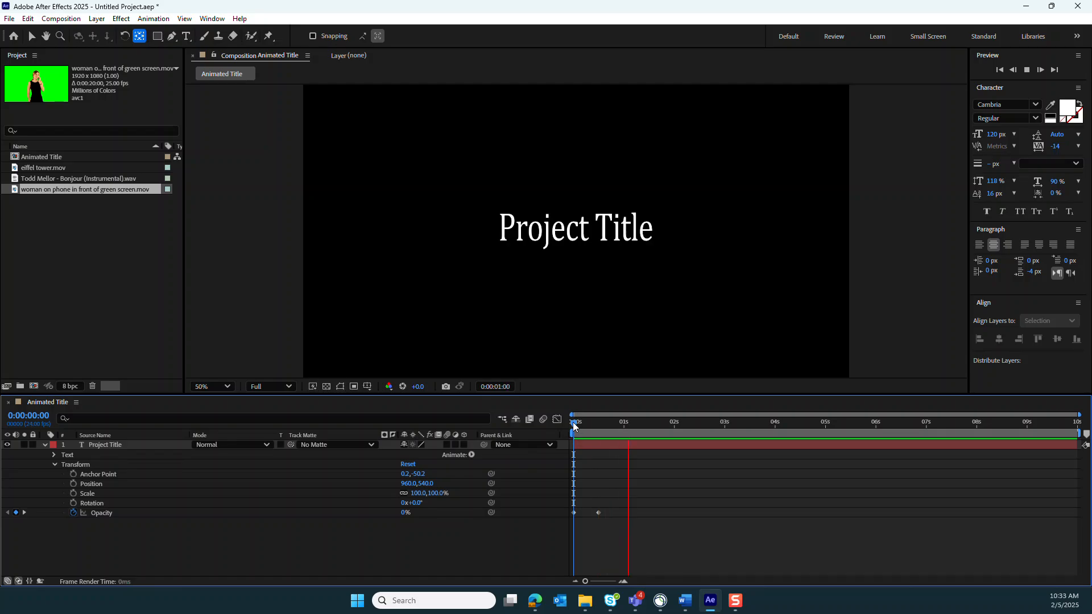
key(space)
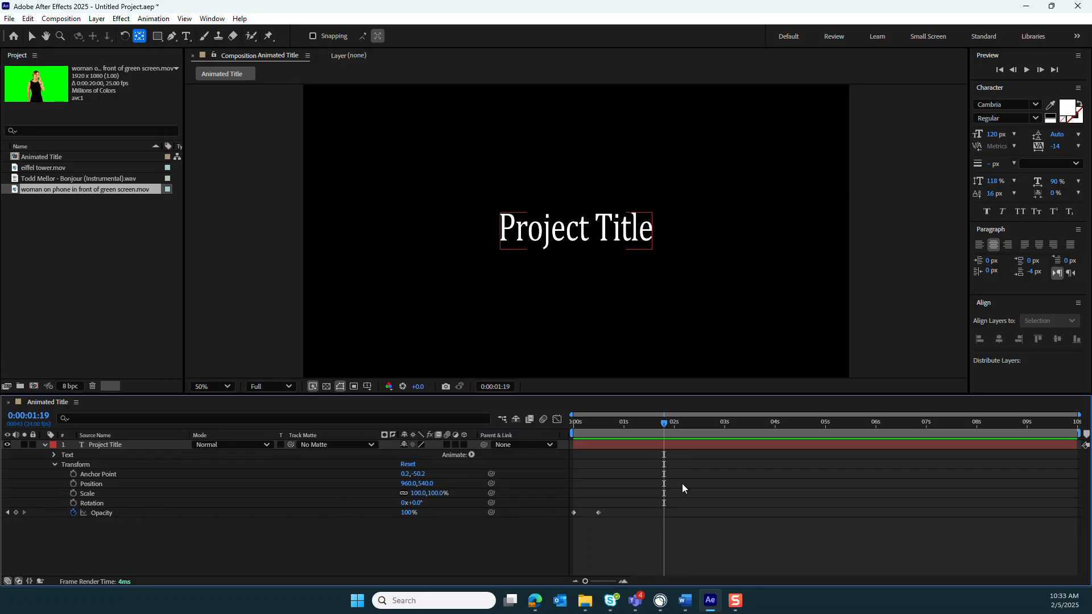
- Move the title's 100% opacity keyframe to 0:00:01:00 and bring the current-time indicator to the same time
click(9, 513)
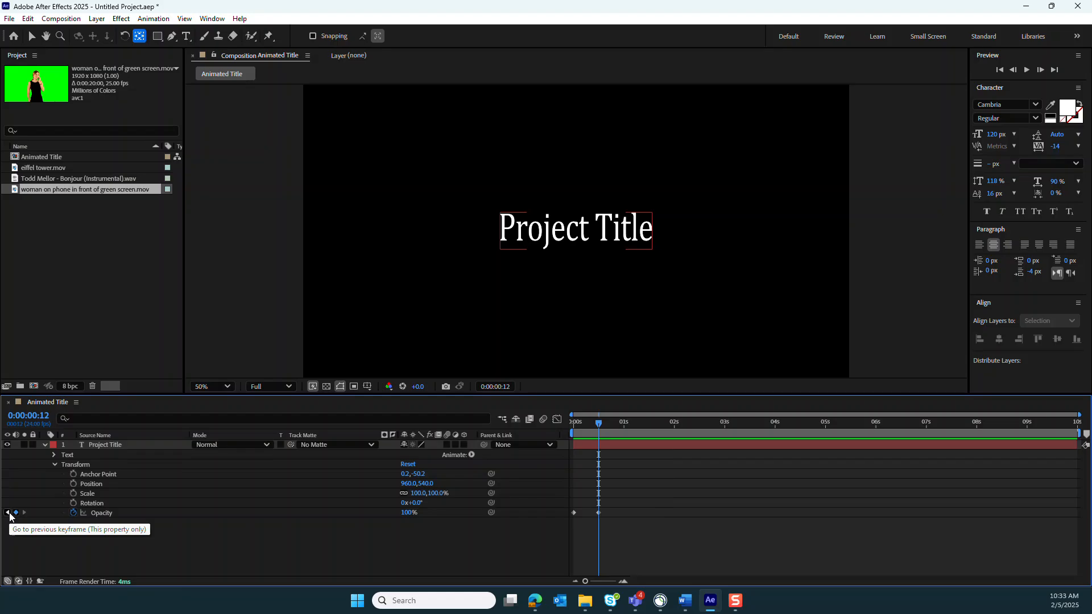
click(598, 513)
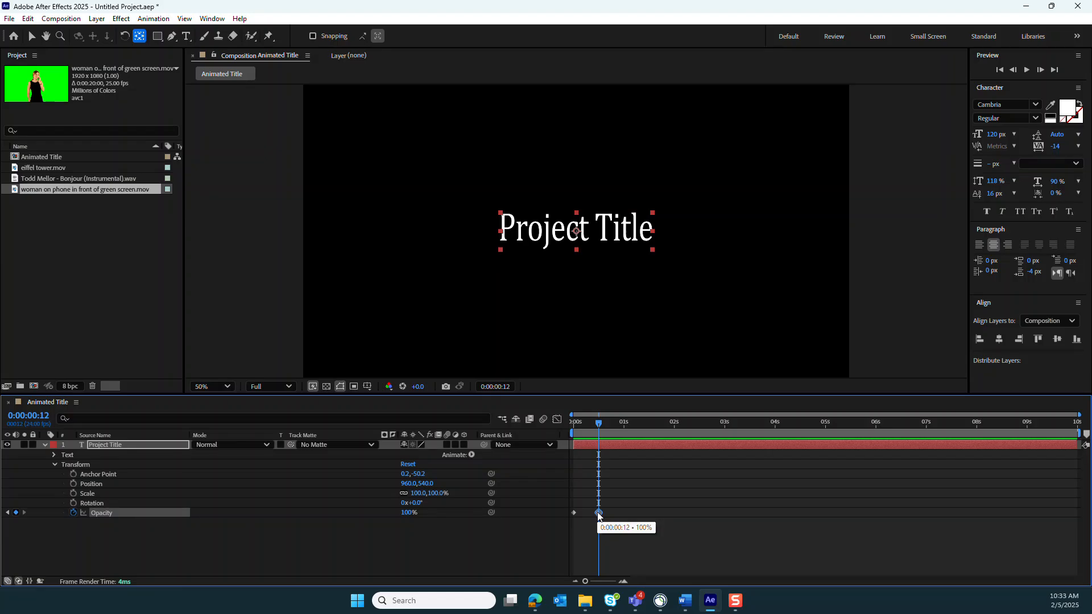
drag(598, 516, 623, 519)
drag(600, 425, 625, 424)
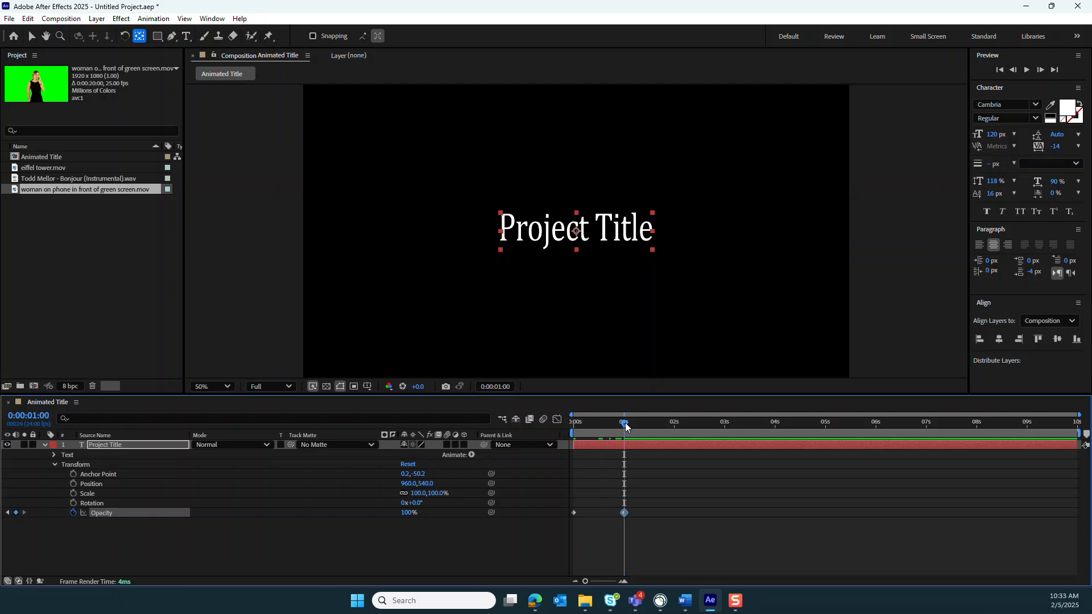
- Play back the title's one-second fade-in from 0:00:00:00 and stop the preview
click(573, 424)
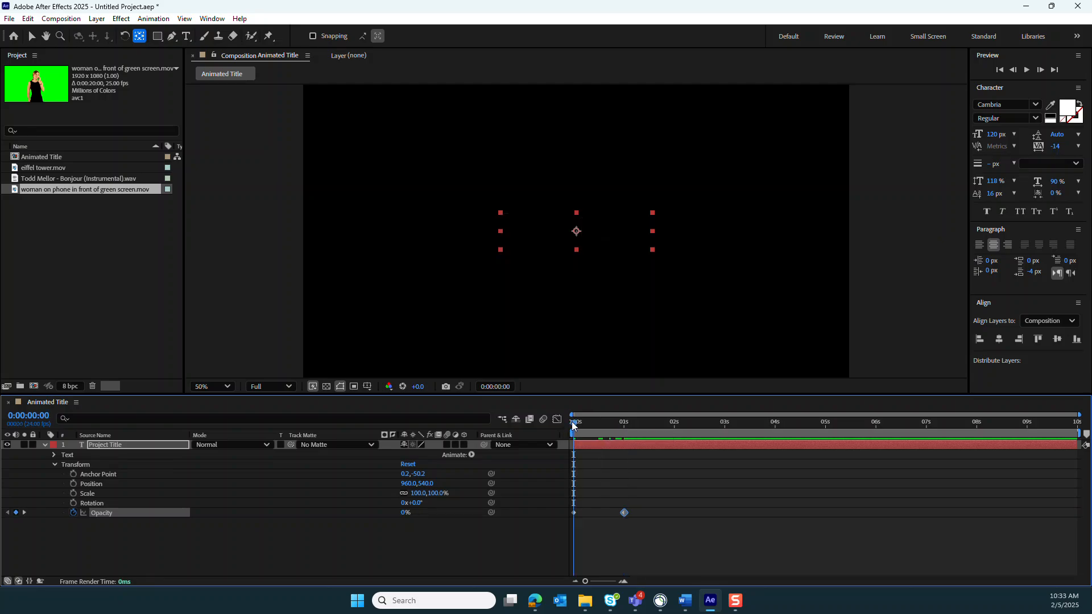
key(space)
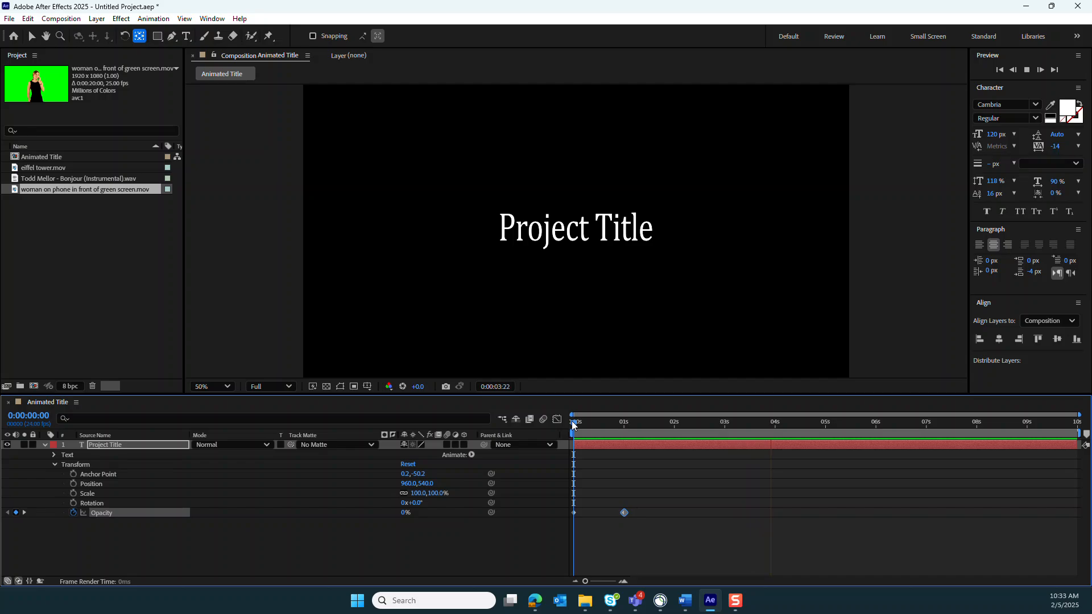
key(space)
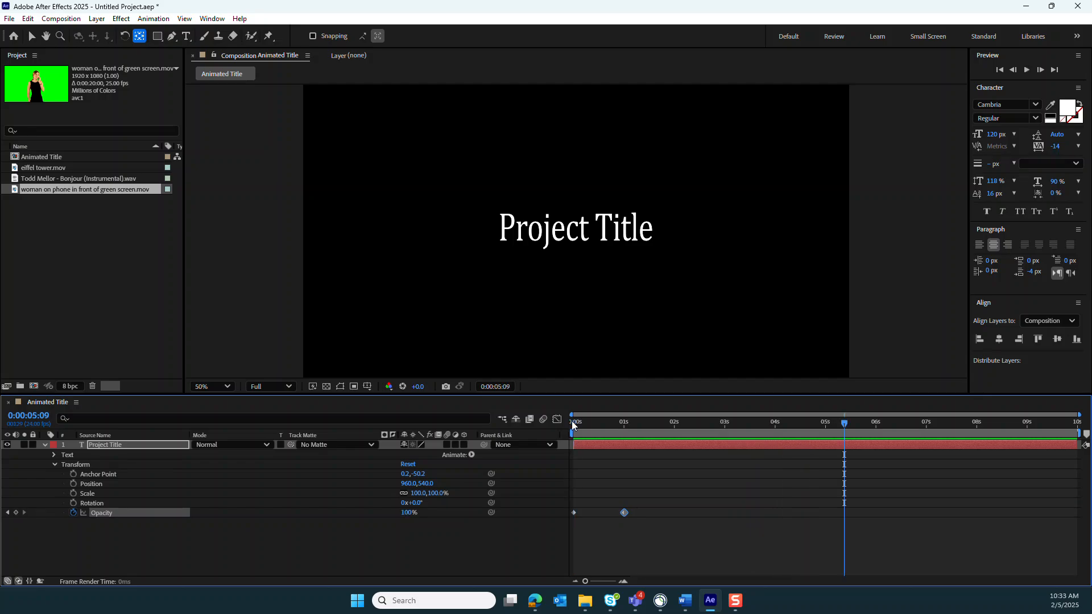